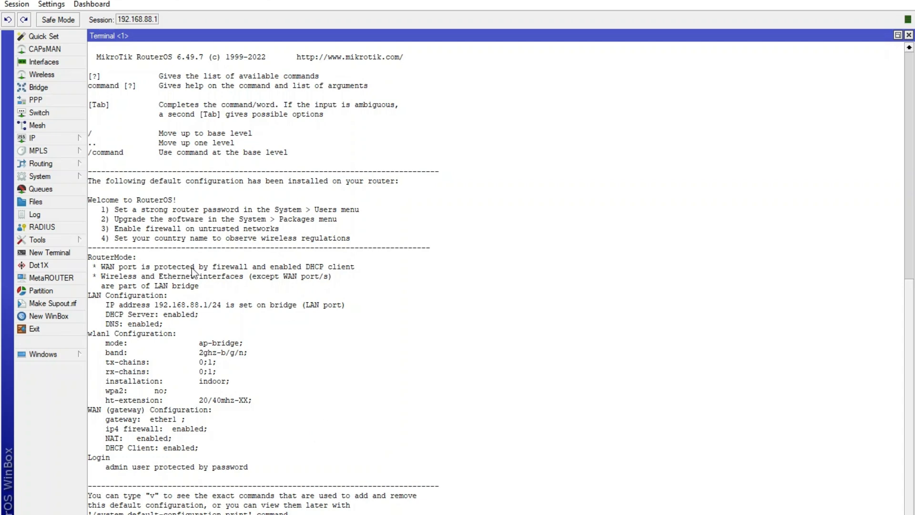
left_click(56, 179)
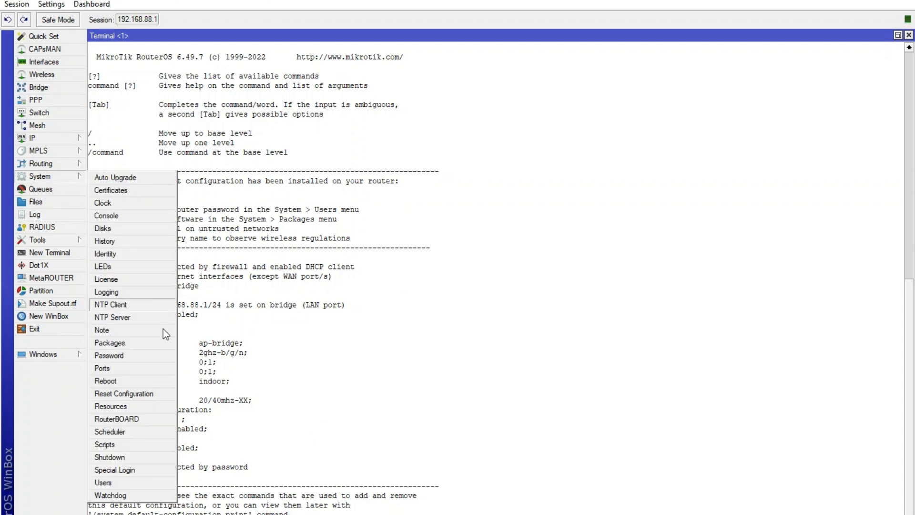
left_click(104, 398)
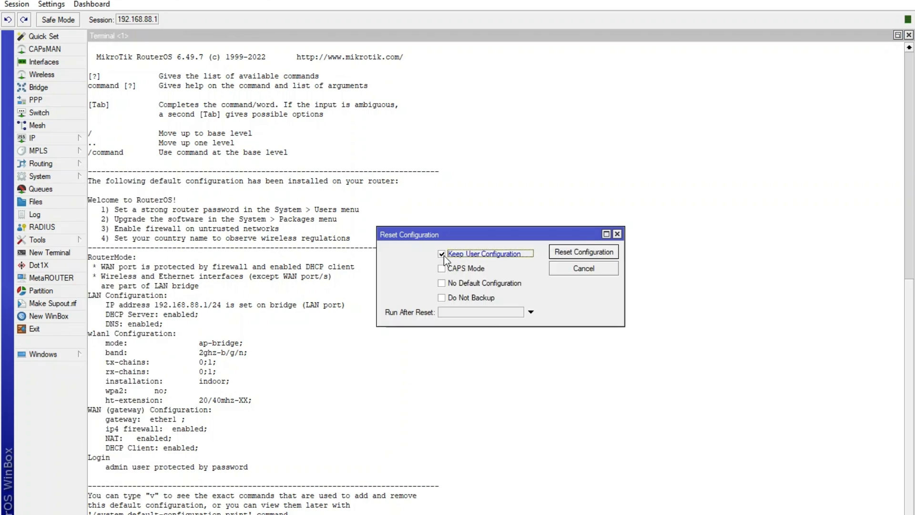
left_click(578, 256)
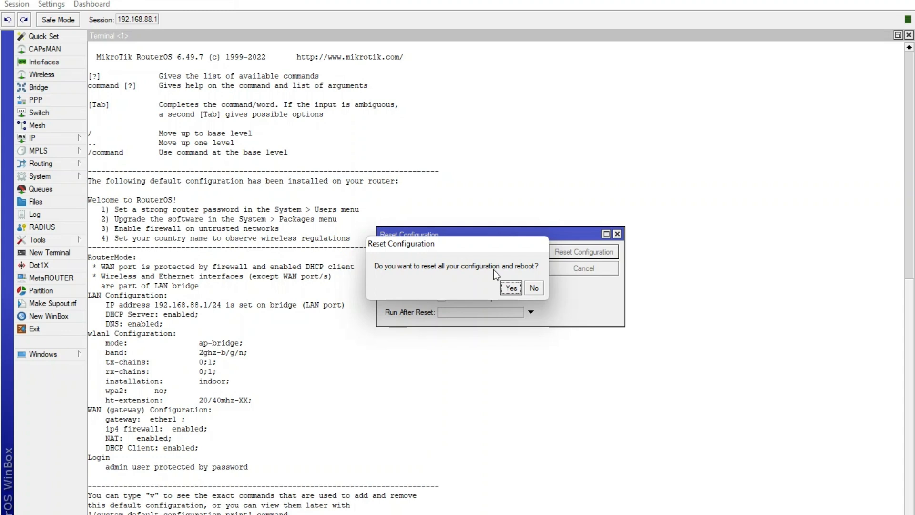
left_click(538, 290)
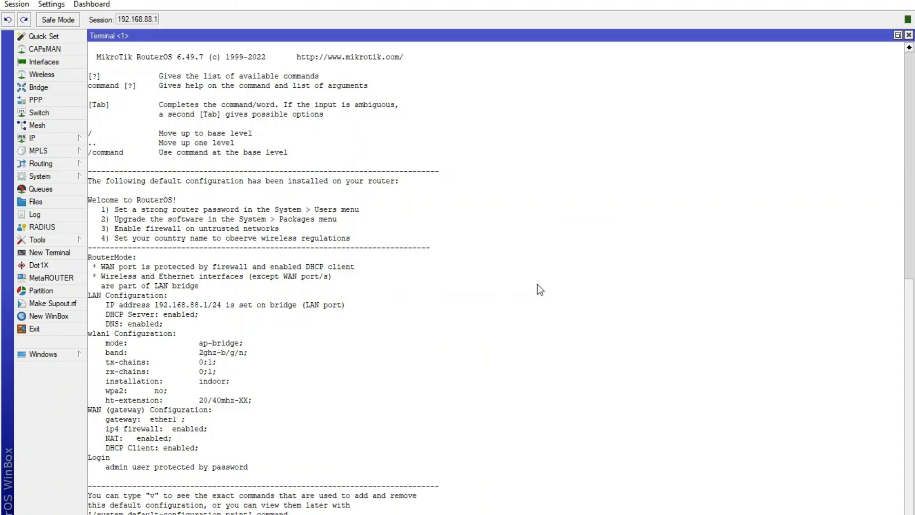
- Open Quick Set and switch the router's configuration profile to Home AP
left_click(43, 37)
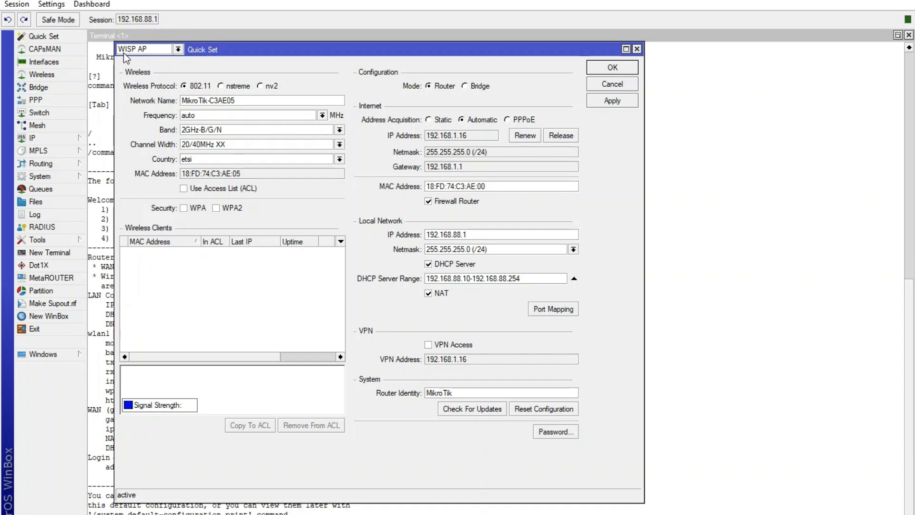
left_click(159, 51)
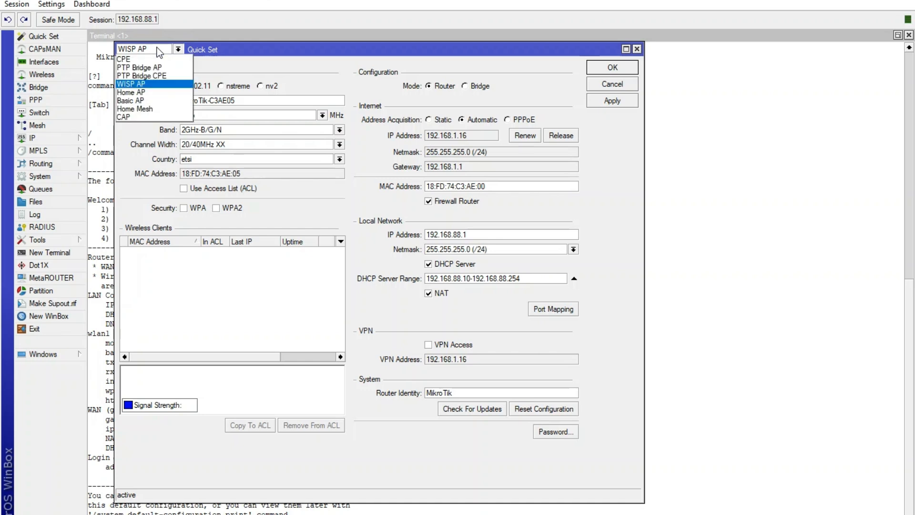
left_click(135, 93)
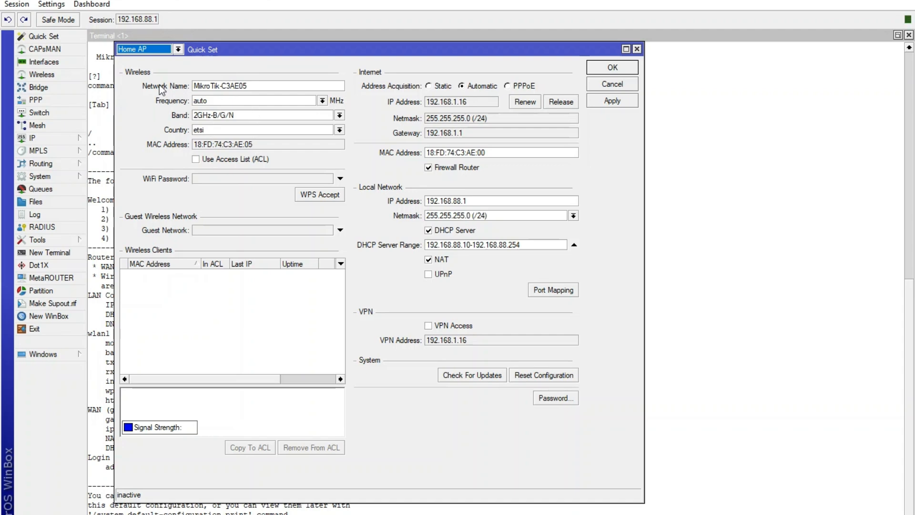
- Replace the default wireless network name with the owner's first name
left_click(264, 87)
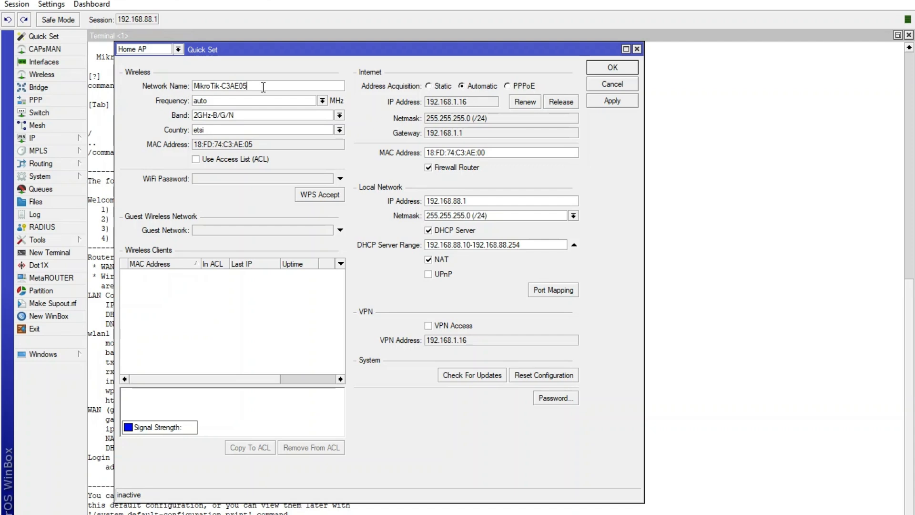
key("BackSpace")
key("BackSpace")
key("BackSpace")
key("BackSpace")
key("BackSpace")
key("BackSpace")
key("BackSpace")
key("BackSpace")
key("BackSpace")
key("BackSpace")
key("BackSpace")
key("BackSpace")
key("BackSpace")
key("BackSpace")
key("BackSpace")
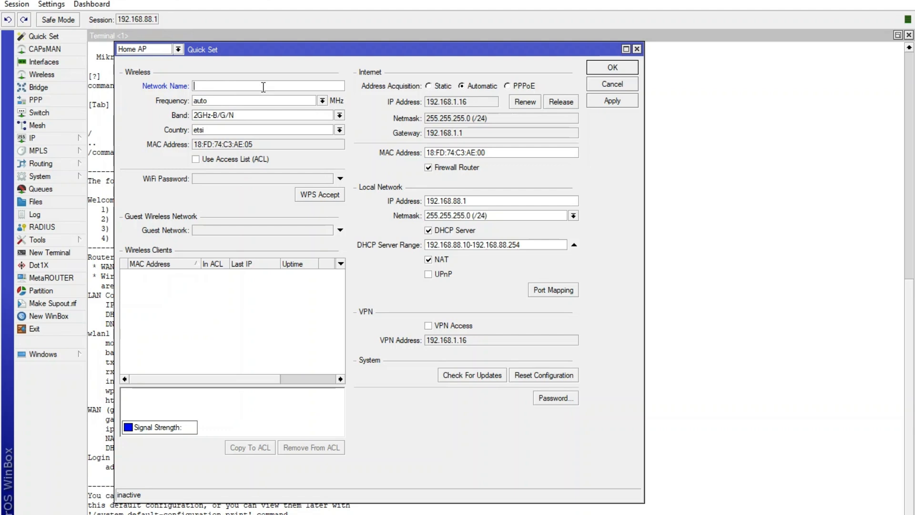
type("Flavian")
- Enter a WiFi password for the main wireless network, then apply and close the Quick Set configuration
left_click(202, 179)
type("*********")
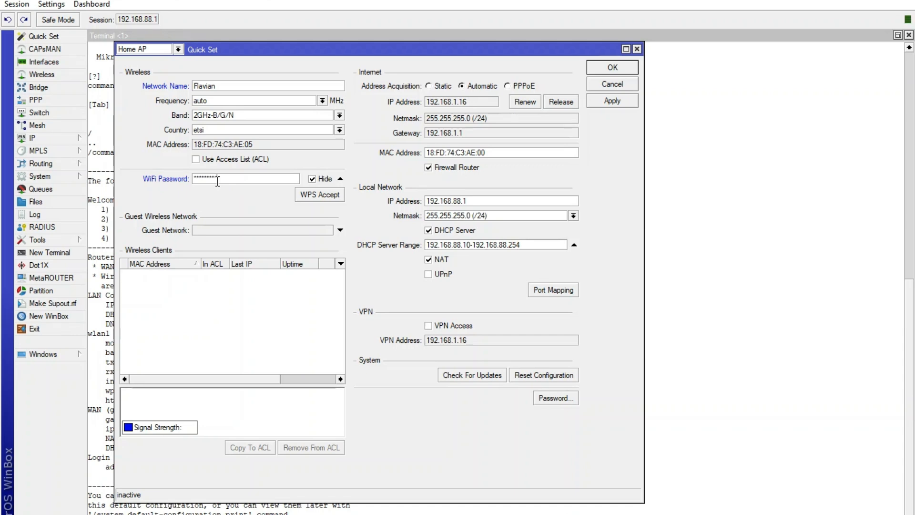
left_click(611, 105)
left_click(613, 69)
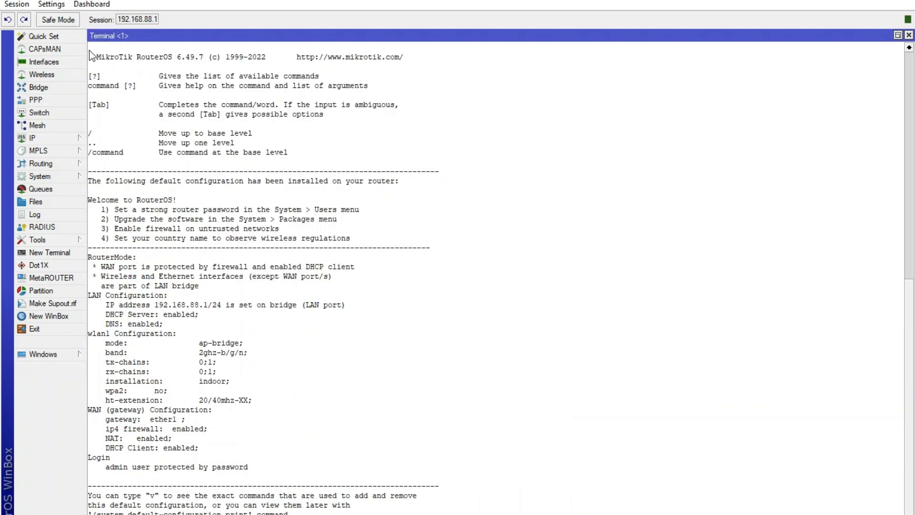
- Reopen Quick Set, enable a guest network named with the owner's first name plus "'s Guests", and enter its guest WiFi password
left_click(64, 39)
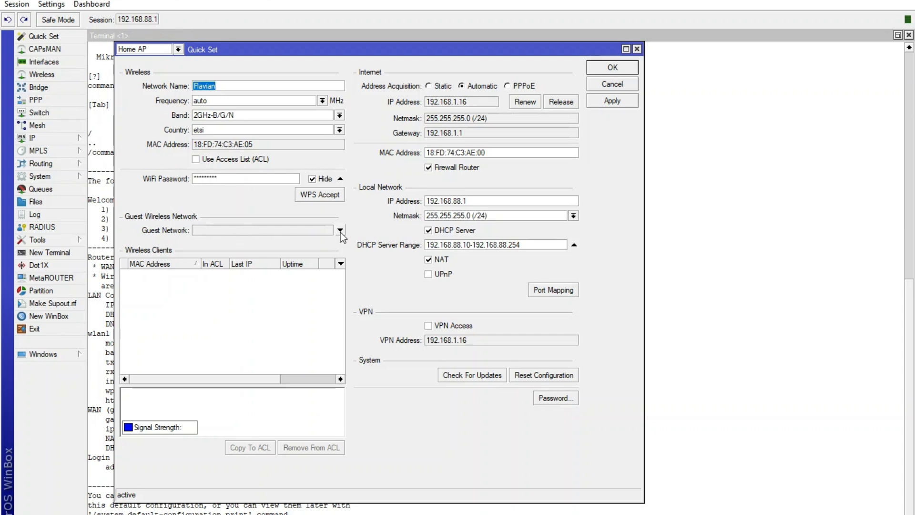
left_click(287, 231)
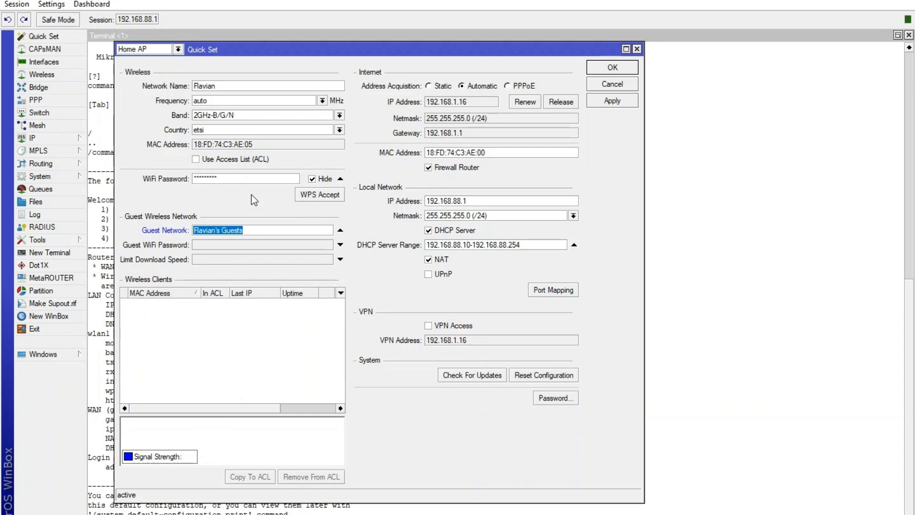
left_click(265, 230)
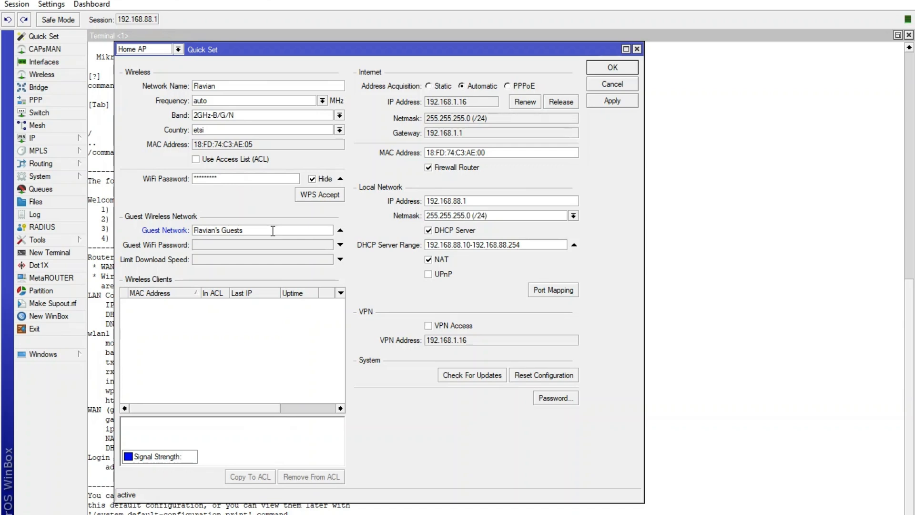
key("BackSpace")
key("BackSpace")
type("ts")
left_click(213, 244)
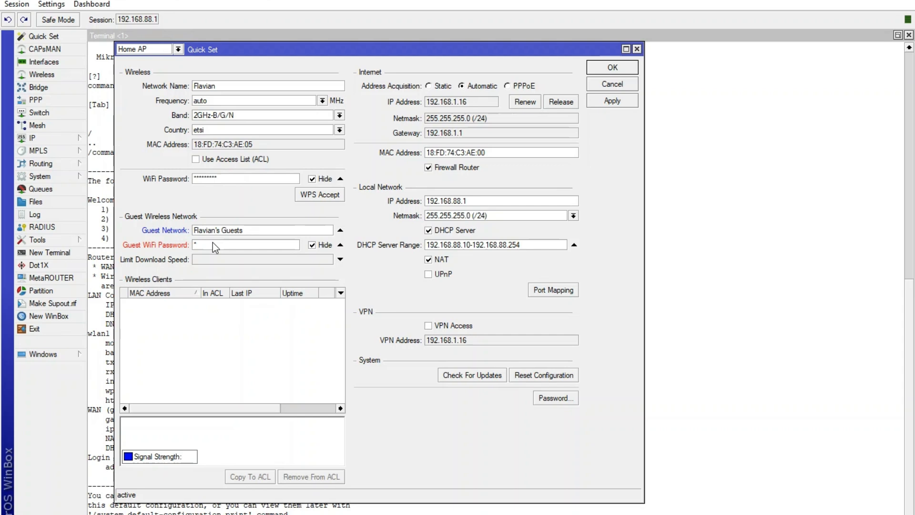
type("********")
- Limit the guest network's download speed to 256k, then apply and close the configuration
left_click(219, 260)
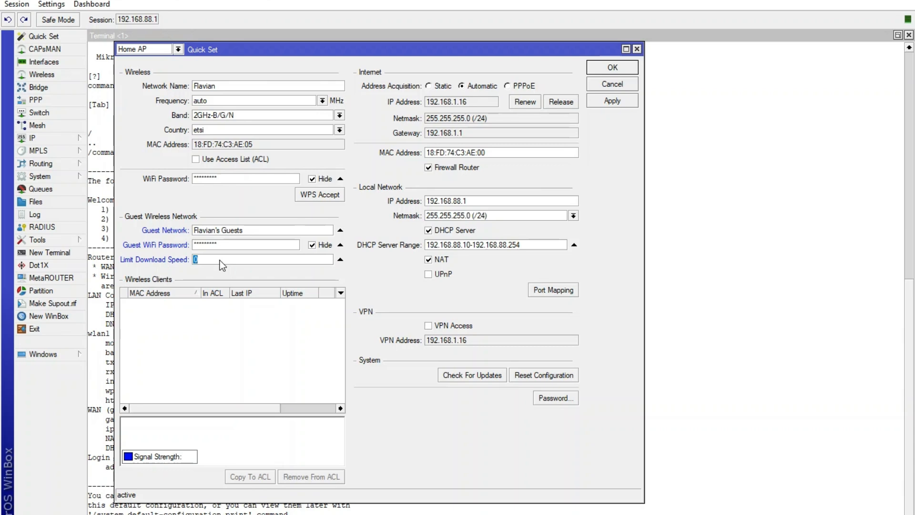
key("BackSpace")
type("256k")
key("BackSpace")
key("BackSpace")
key("BackSpace")
type("1m")
left_click_drag(206, 258, 191, 256)
left_click(612, 103)
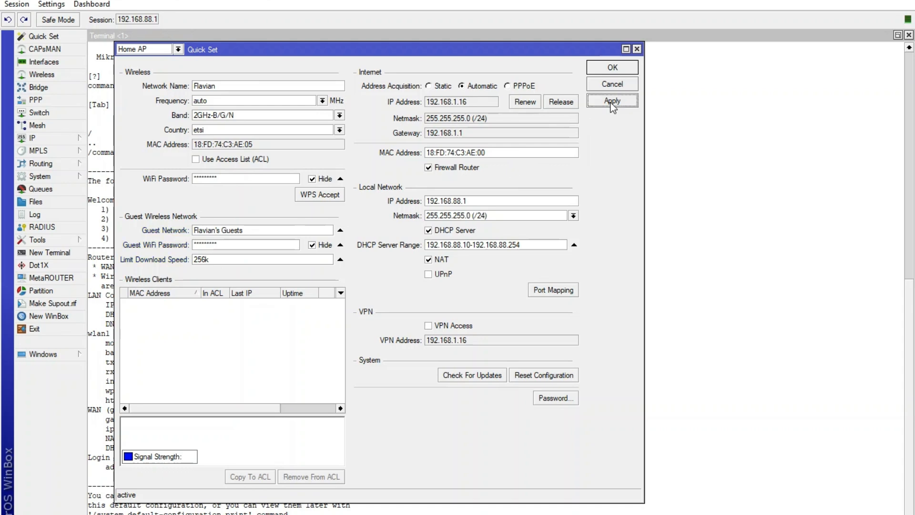
left_click(612, 68)
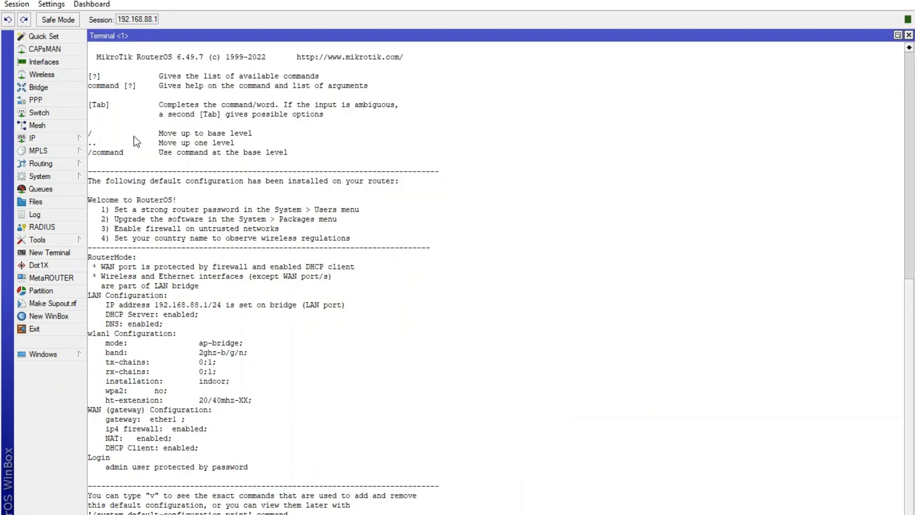
- Reopen Quick Set, set the guest network's download speed limit to 1M, then apply and close the configuration
left_click(56, 35)
left_click(232, 85)
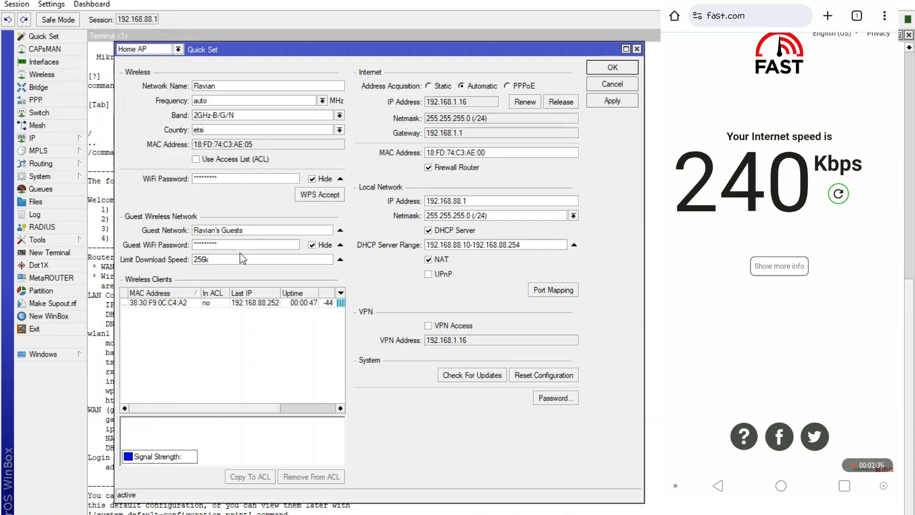
double_click(214, 262)
type("1m")
left_click(618, 102)
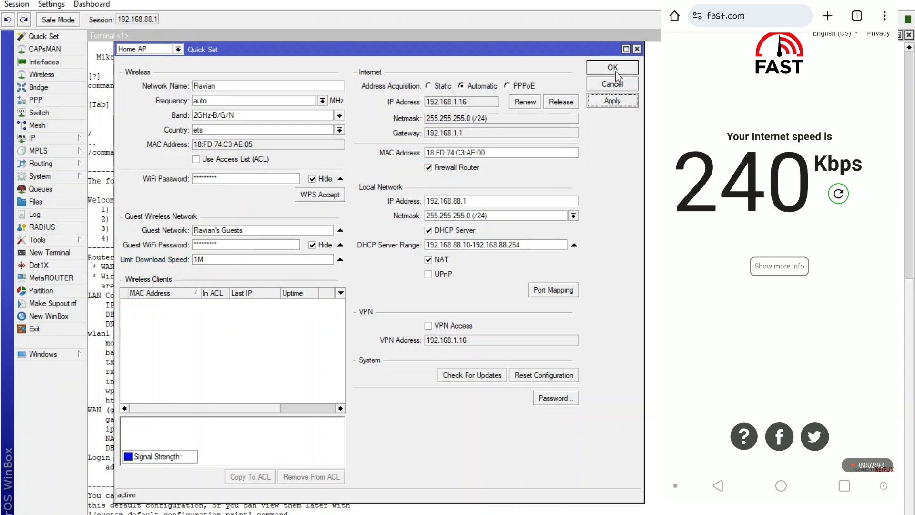
left_click(616, 71)
- Reopen Quick Set to check the guest download speed limit and the connected wireless clients
left_click(31, 37)
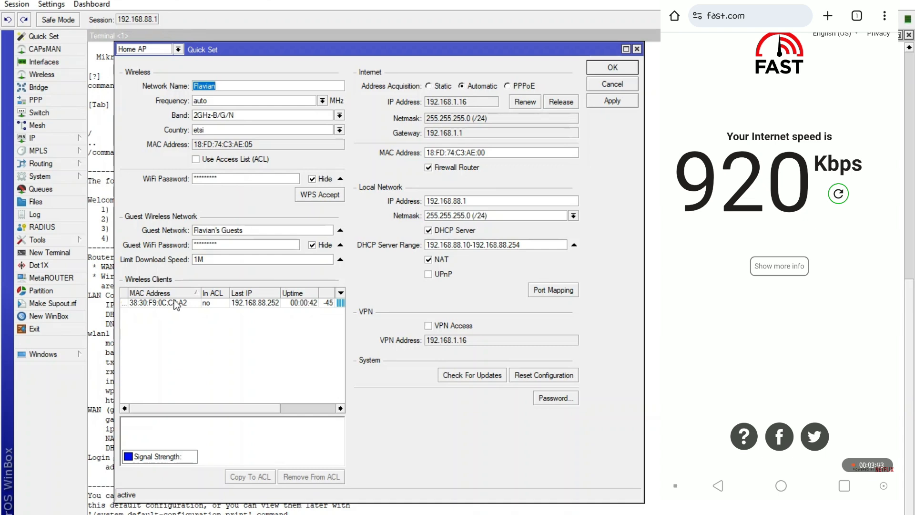
type("M")
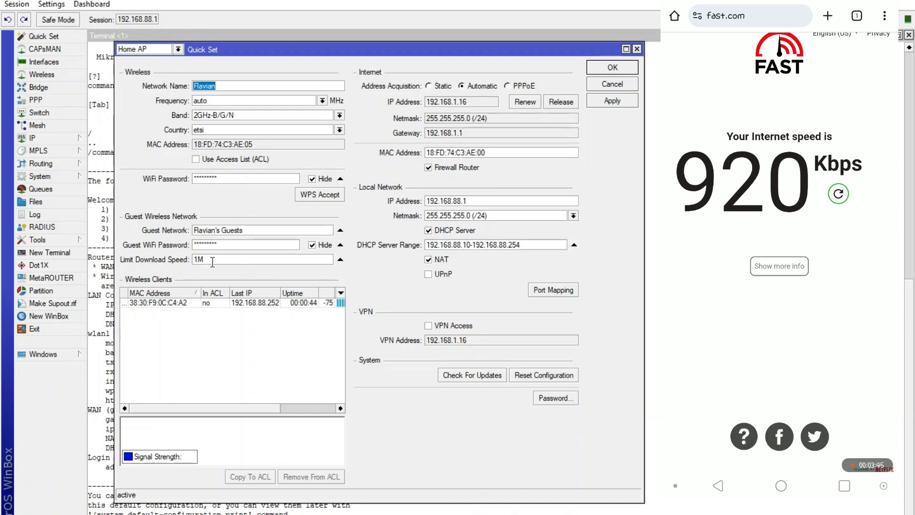